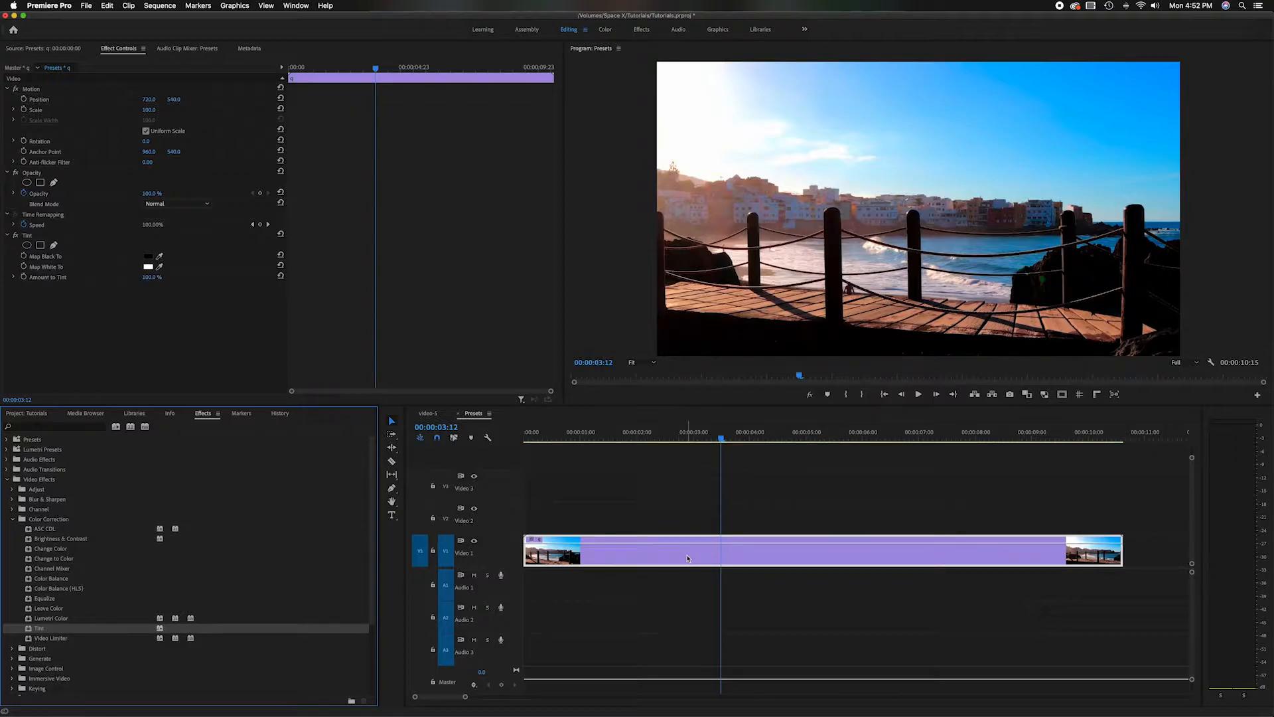
Step: Set the Tint effect's Map Black To colour to dark grey 181717
{"action": "left_click", "coordinate": [235, 325]}
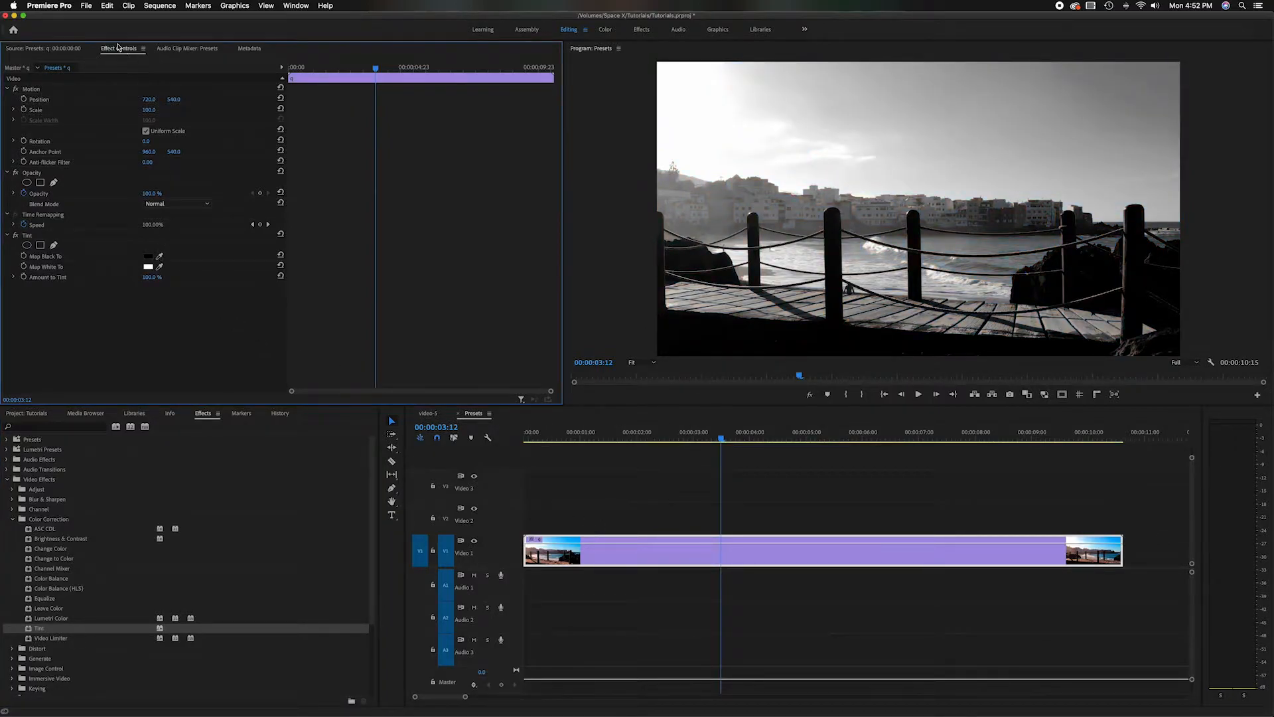
{"action": "left_click", "coordinate": [92, 238]}
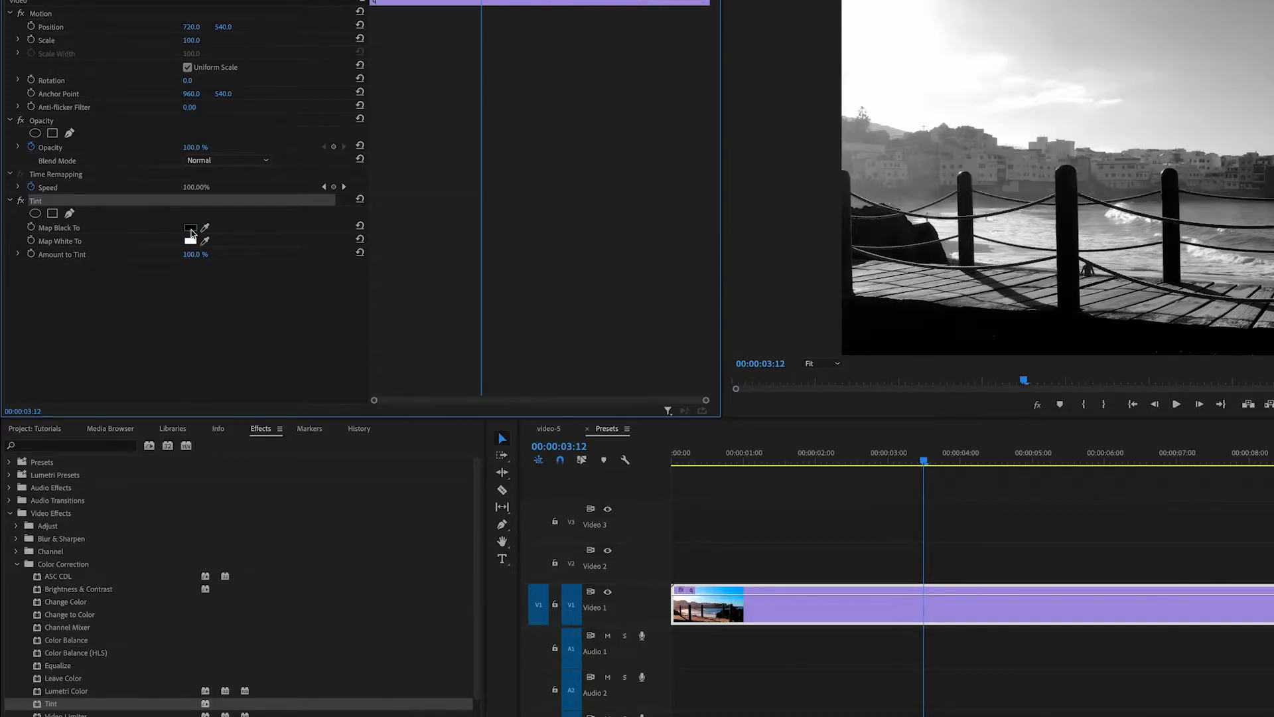
{"action": "left_click", "coordinate": [191, 229]}
{"action": "left_click_drag", "start_coordinate": [665, 299], "coordinate": [665, 305]}
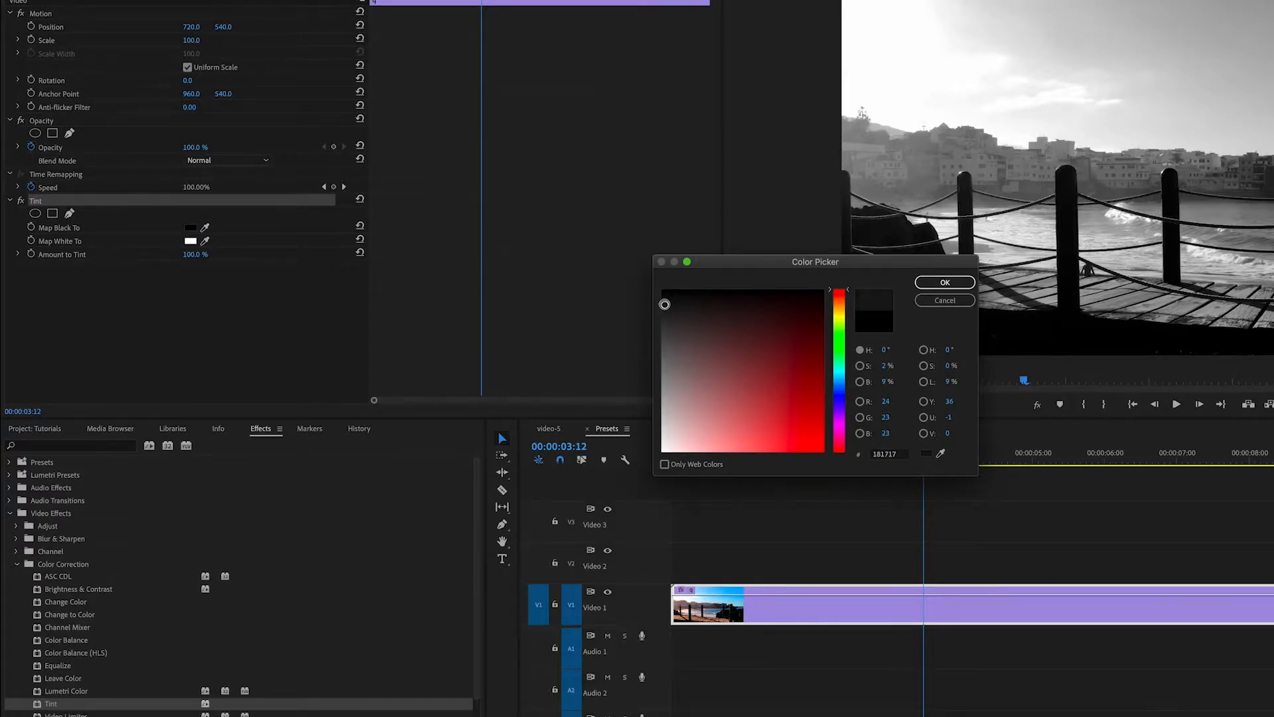
{"action": "left_click", "coordinate": [945, 282]}
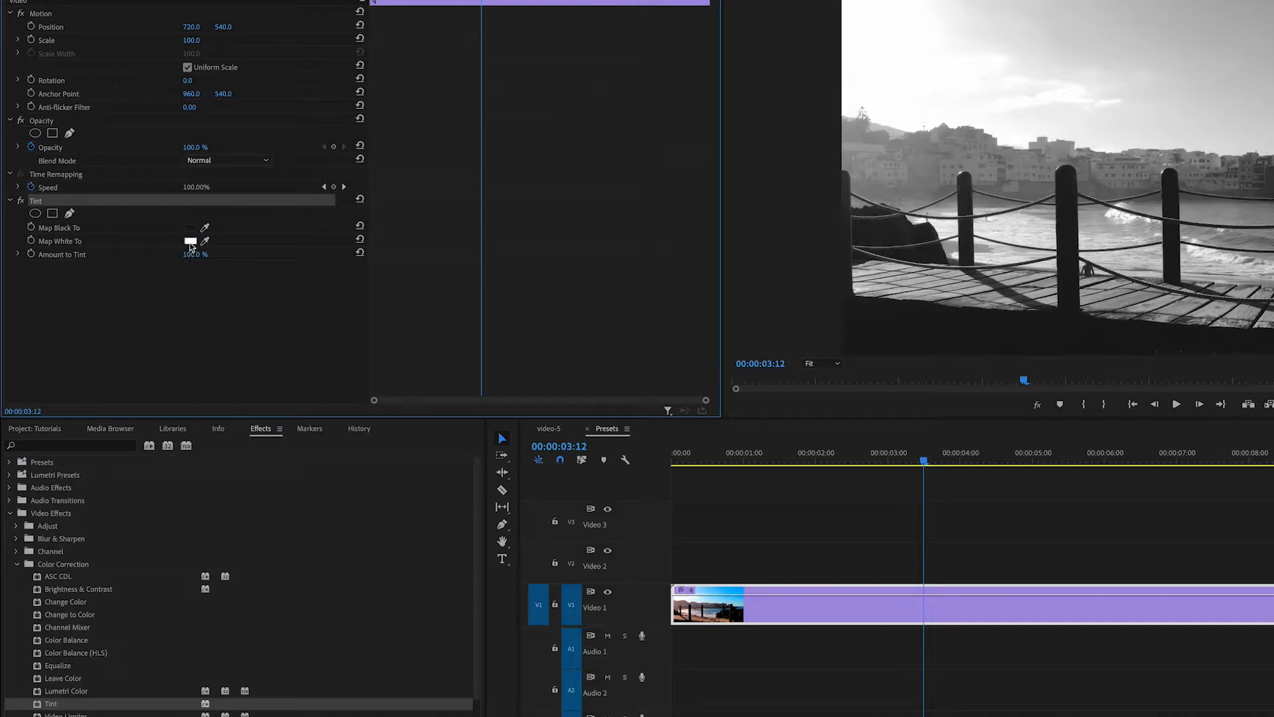
Step: Set the Tint effect's Map White To colour to red FB4242 and its Amount to Tint to 27%
{"action": "left_click", "coordinate": [191, 242]}
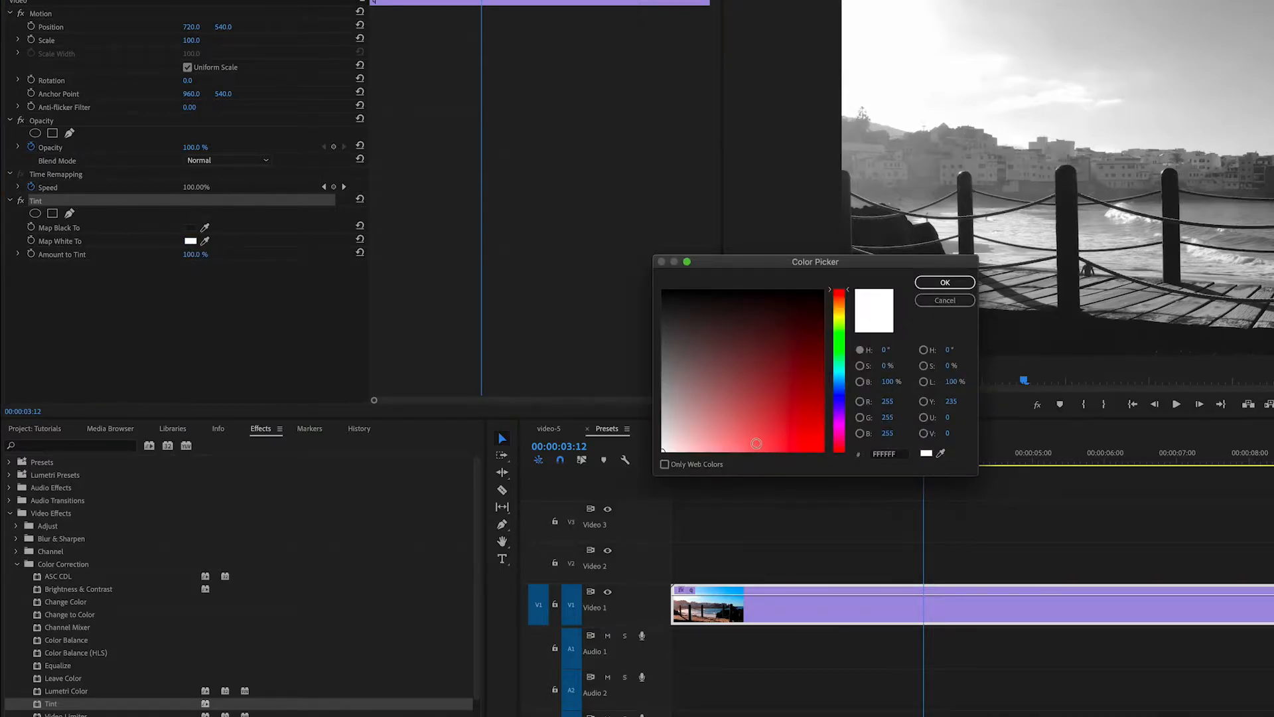
{"action": "left_click_drag", "start_coordinate": [768, 447], "coordinate": [762, 448]}
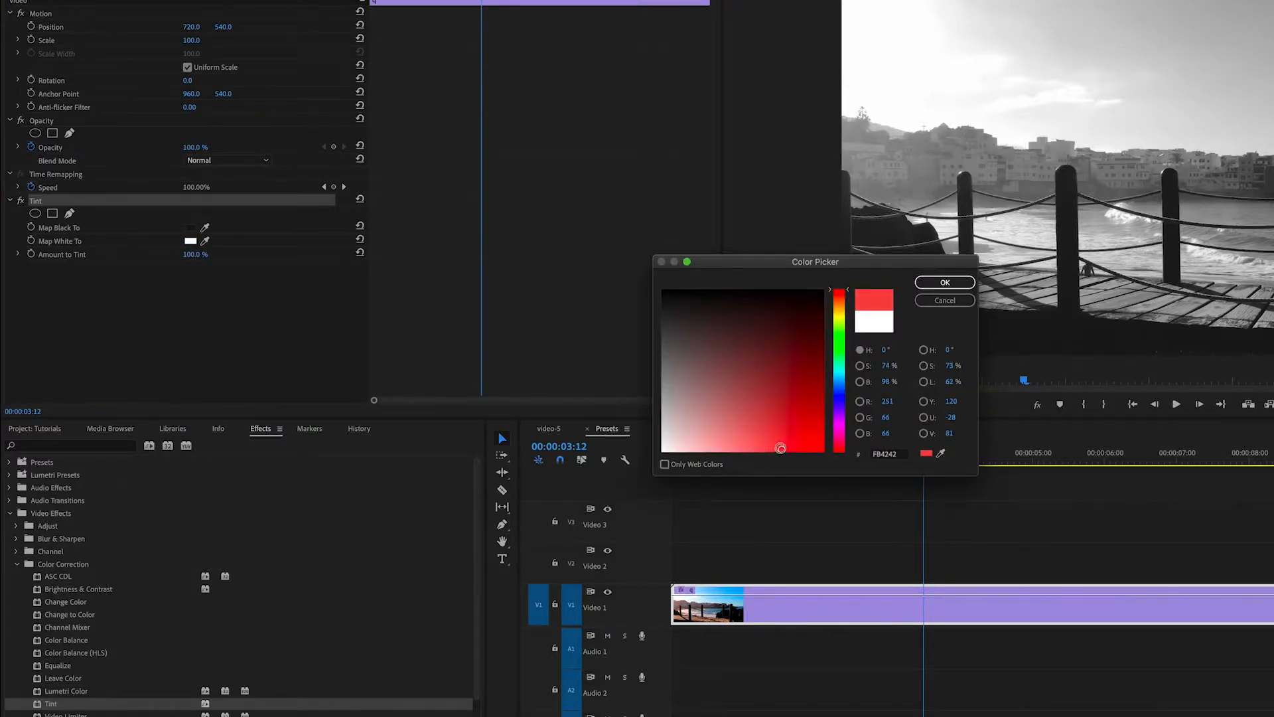
{"action": "left_click", "coordinate": [945, 282]}
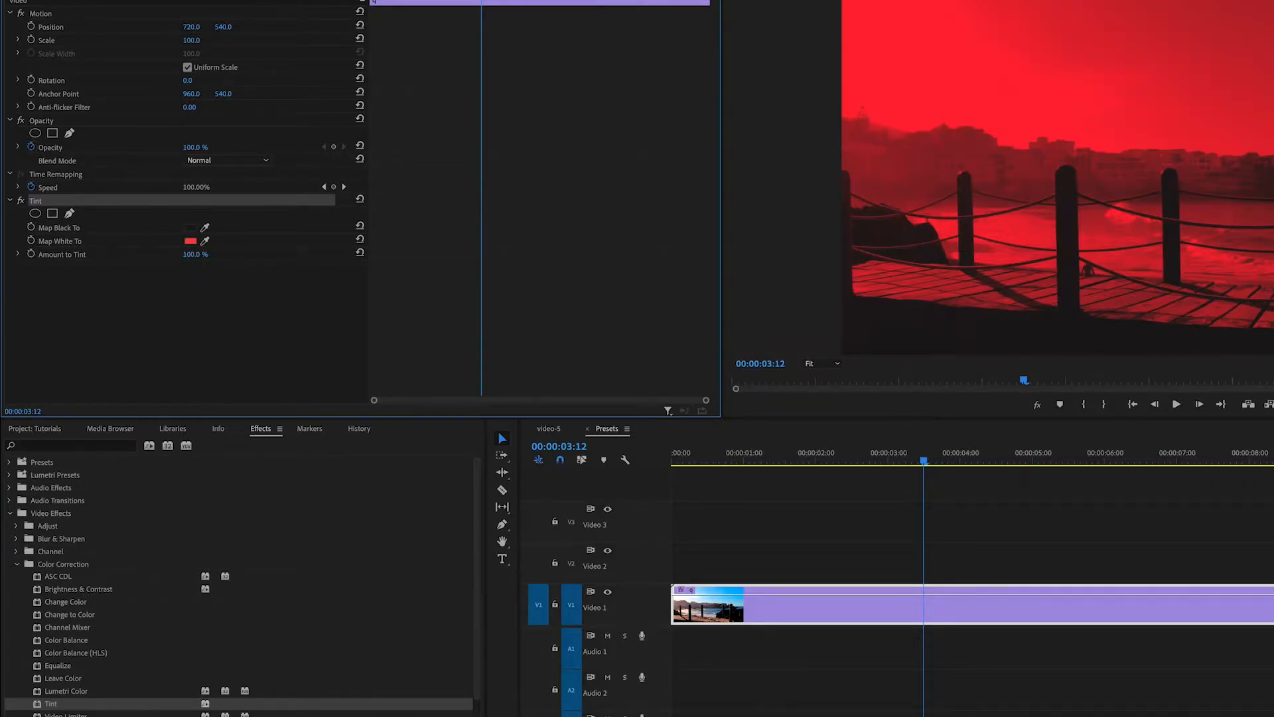
{"action": "left_click_drag", "start_coordinate": [195, 255], "coordinate": [146, 254]}
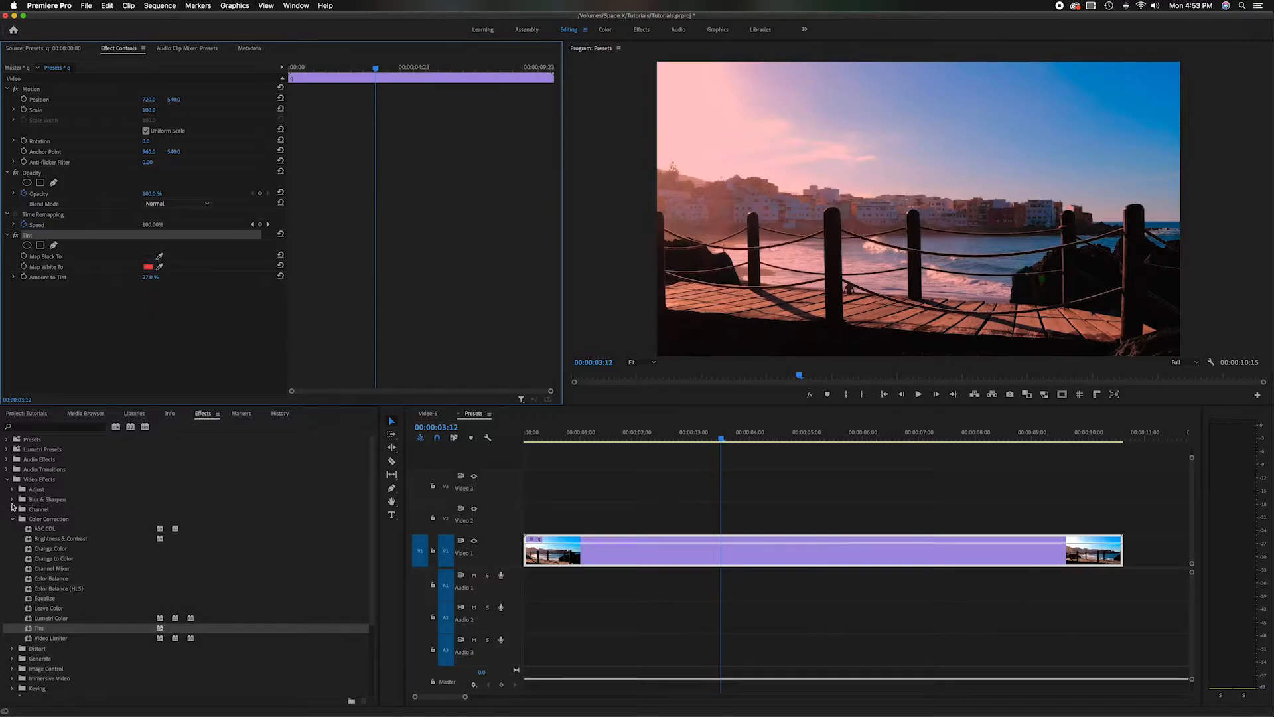
Step: Apply the Gaussian Blur video effect to the clip on Video 1 and set its Blurriness to 28
{"action": "left_click", "coordinate": [12, 499]}
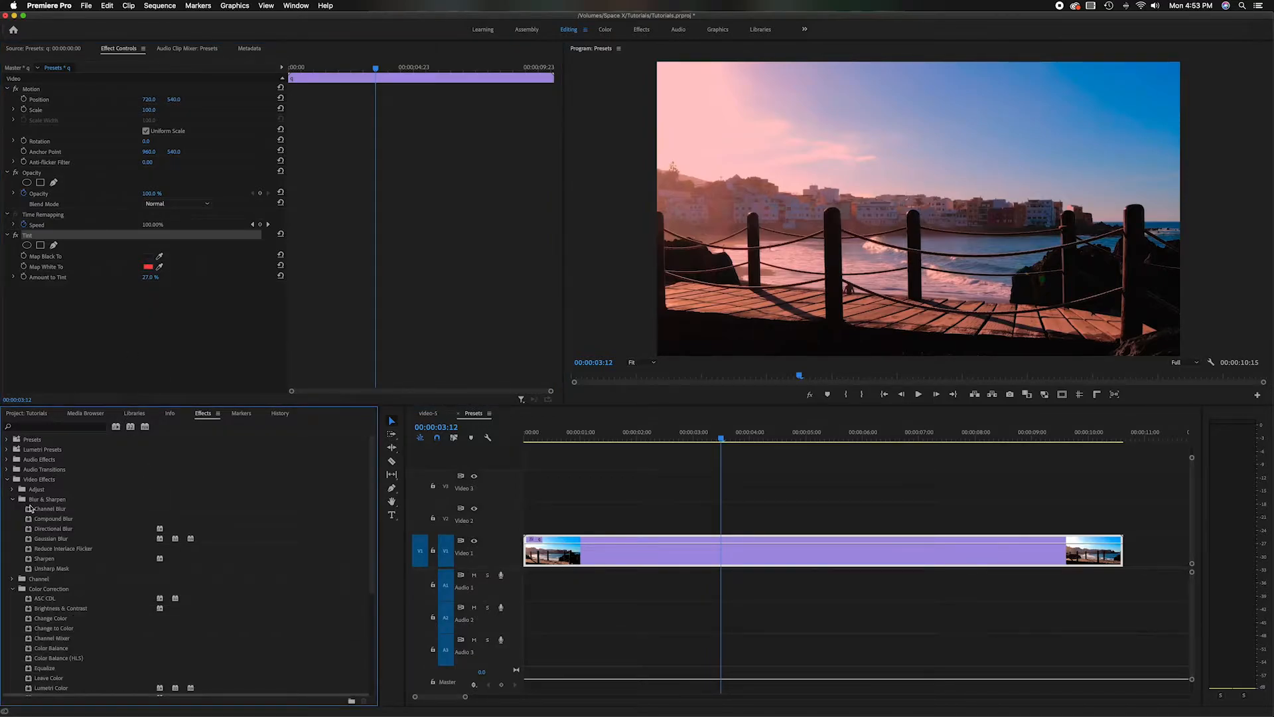
{"action": "left_click", "coordinate": [30, 539]}
{"action": "left_click_drag", "start_coordinate": [445, 510], "coordinate": [635, 550]}
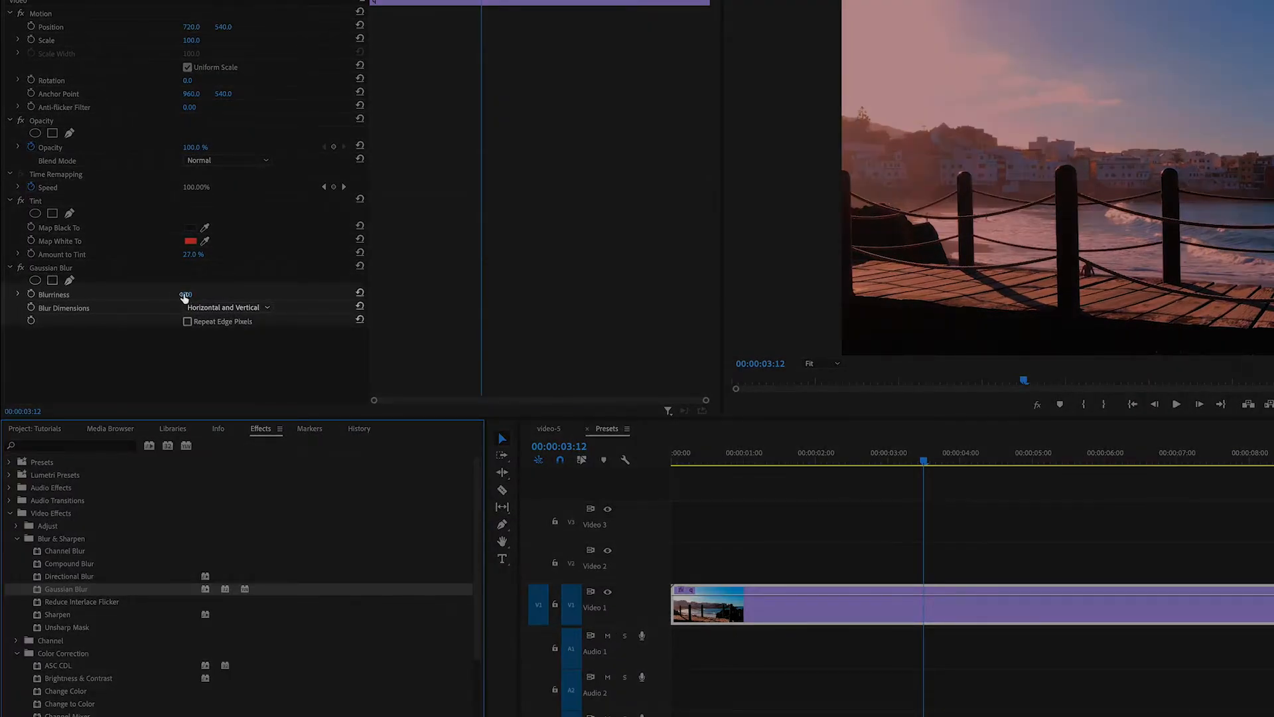
{"action": "mouse_move", "coordinate": [187, 296]}
{"action": "left_mouse_down"}
{"action": "mouse_move", "coordinate": [223, 295]}
{"action": "mouse_move", "coordinate": [187, 303]}
{"action": "left_mouse_up"}
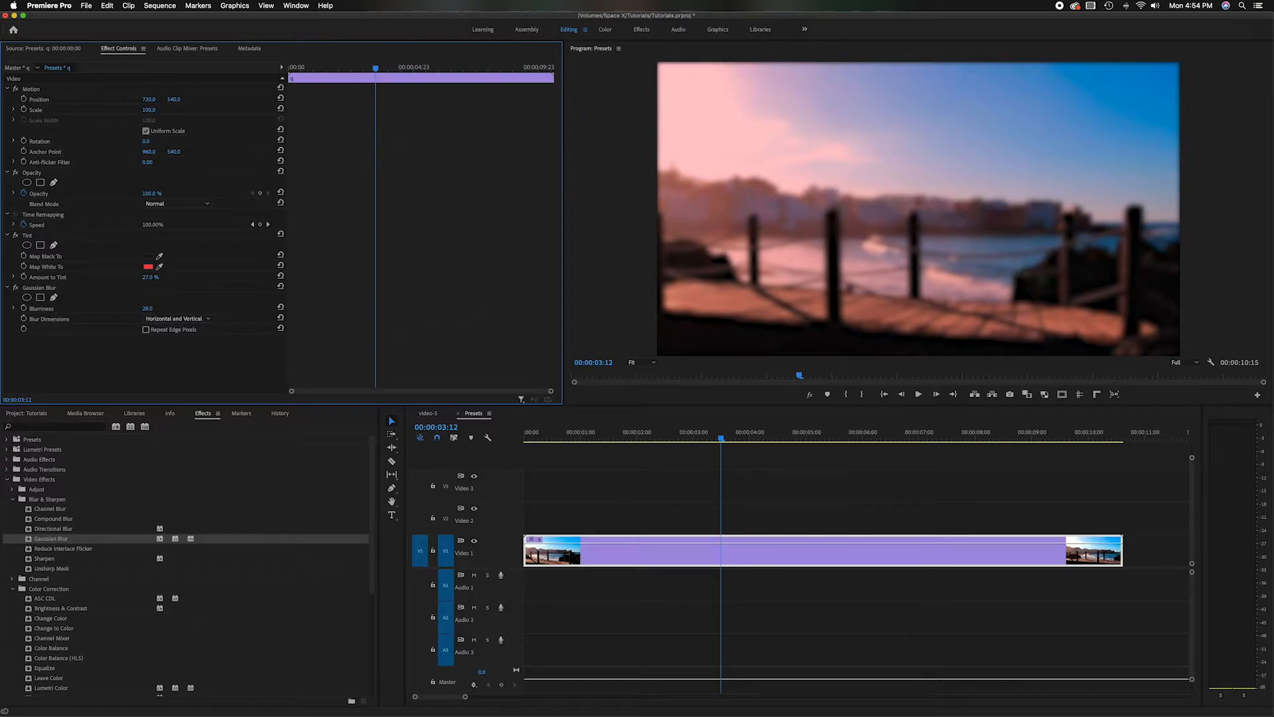
Step: Play back the sequence from about 1.5 seconds to preview the clip with the tint and blur
{"action": "left_click_drag", "start_coordinate": [721, 439], "coordinate": [613, 442]}
{"action": "key", "text": "space"}
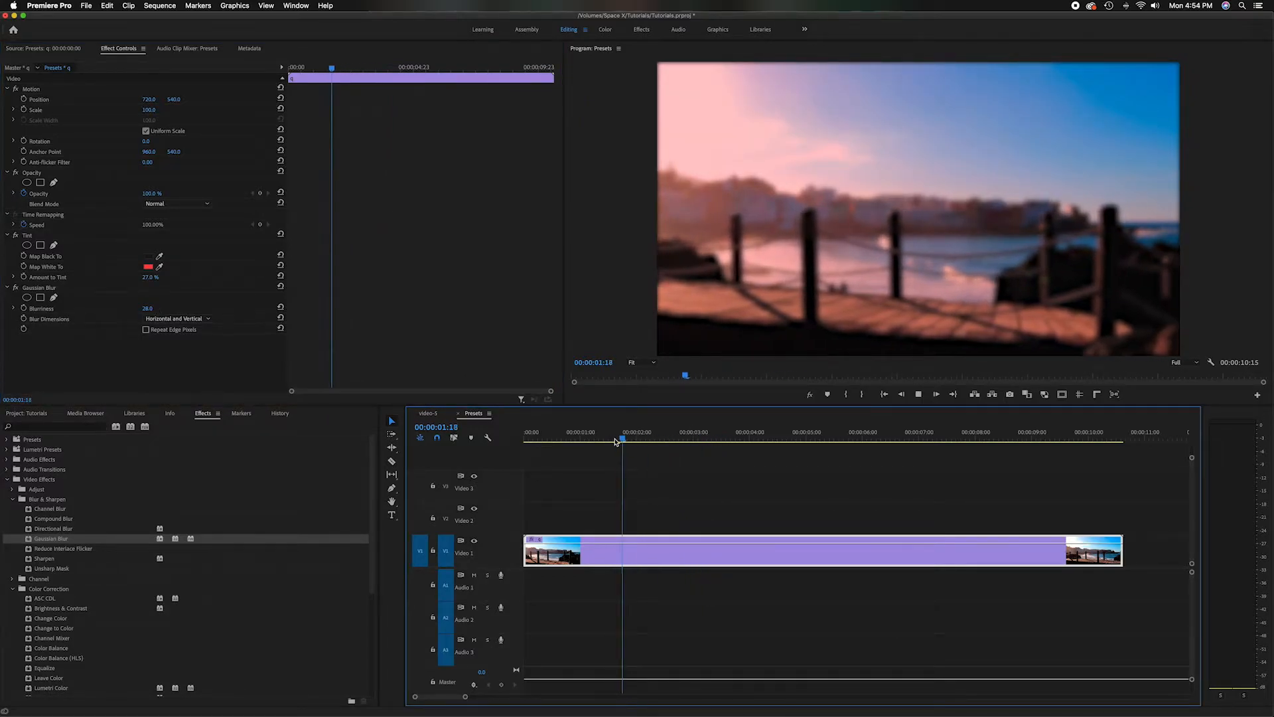
{"action": "key", "text": "space"}
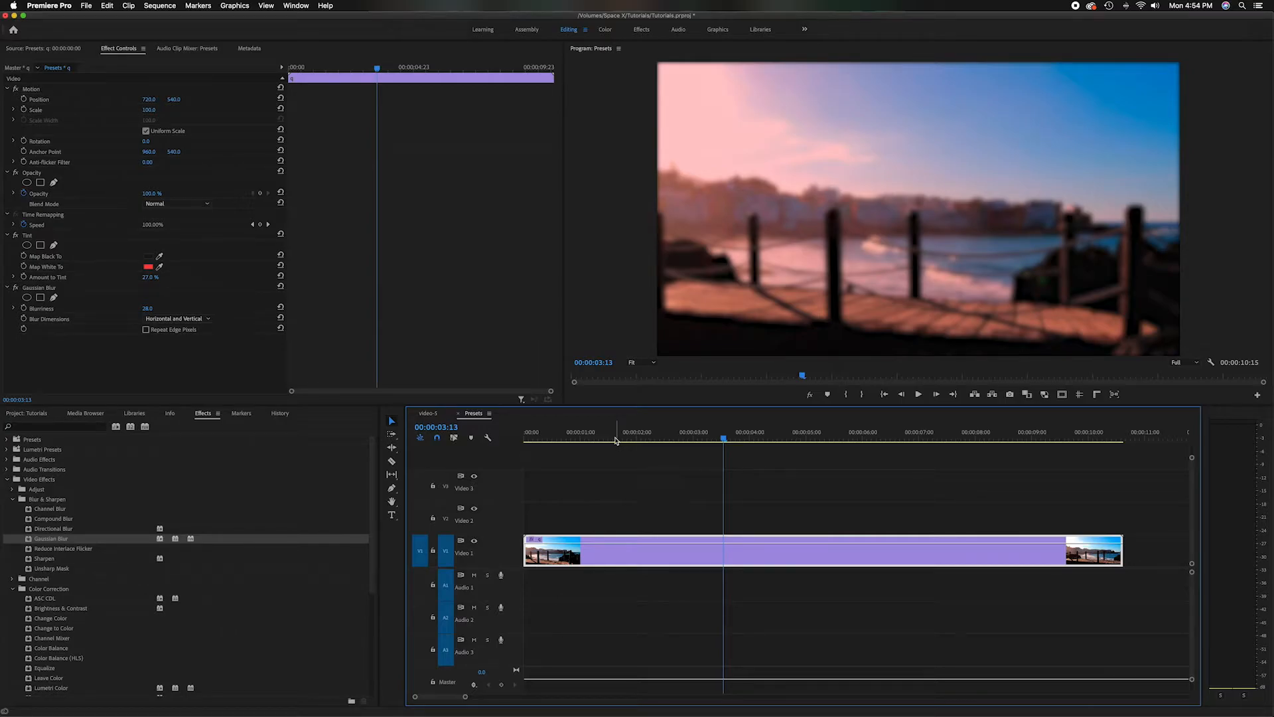
Step: Save the clip's Tint and Gaussian Blur effects together as a preset named Red Dream with type Scale
{"action": "left_click", "coordinate": [72, 237]}
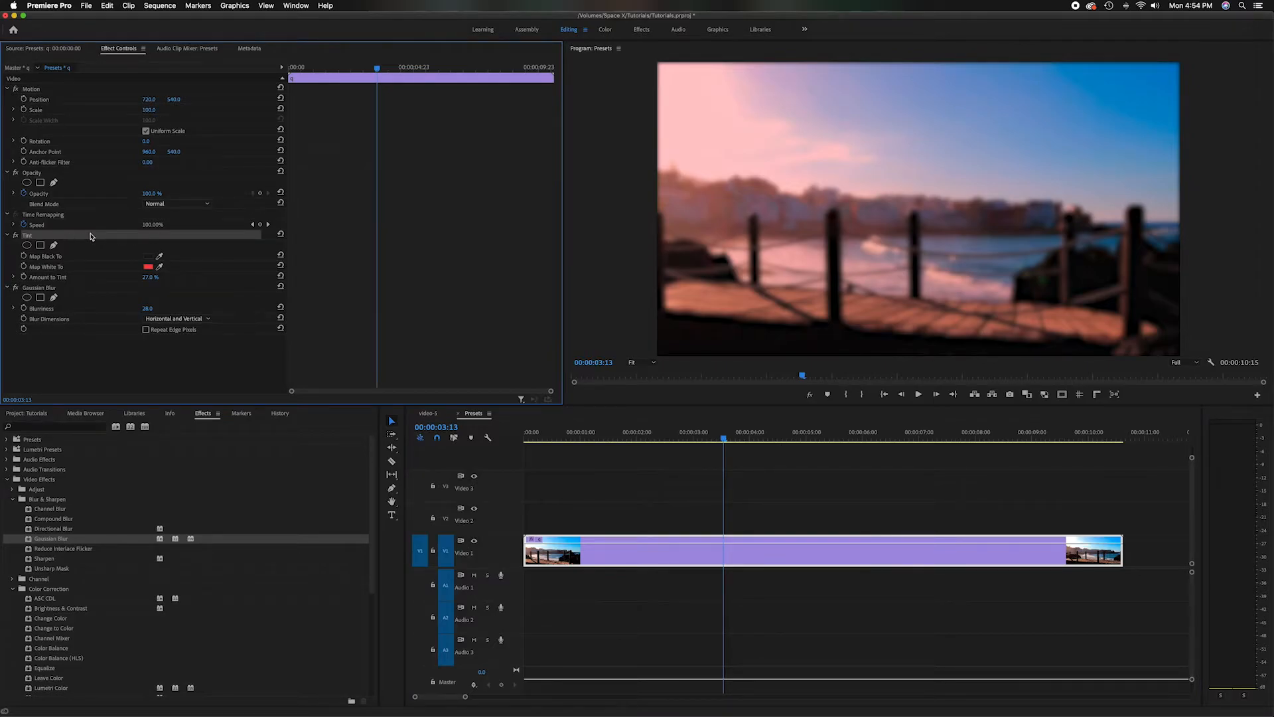
{"action": "left_click", "coordinate": [99, 292], "text": "shift"}
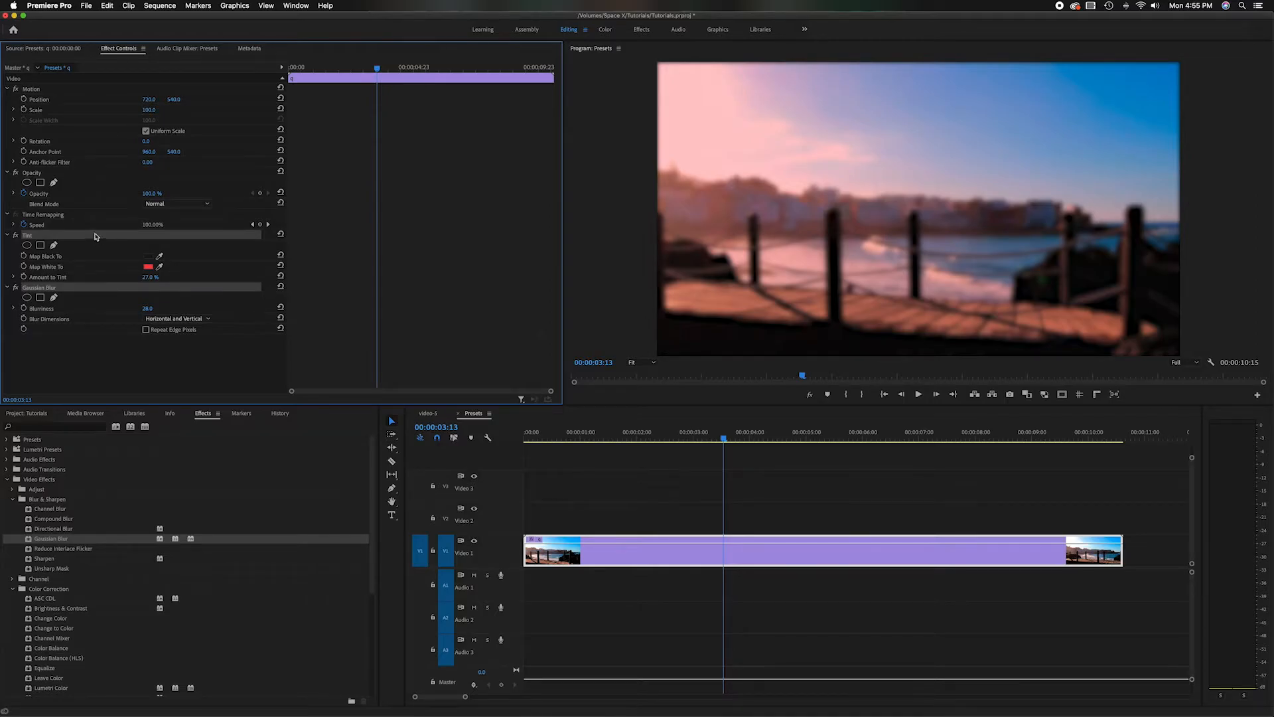
{"action": "right_click", "coordinate": [101, 288]}
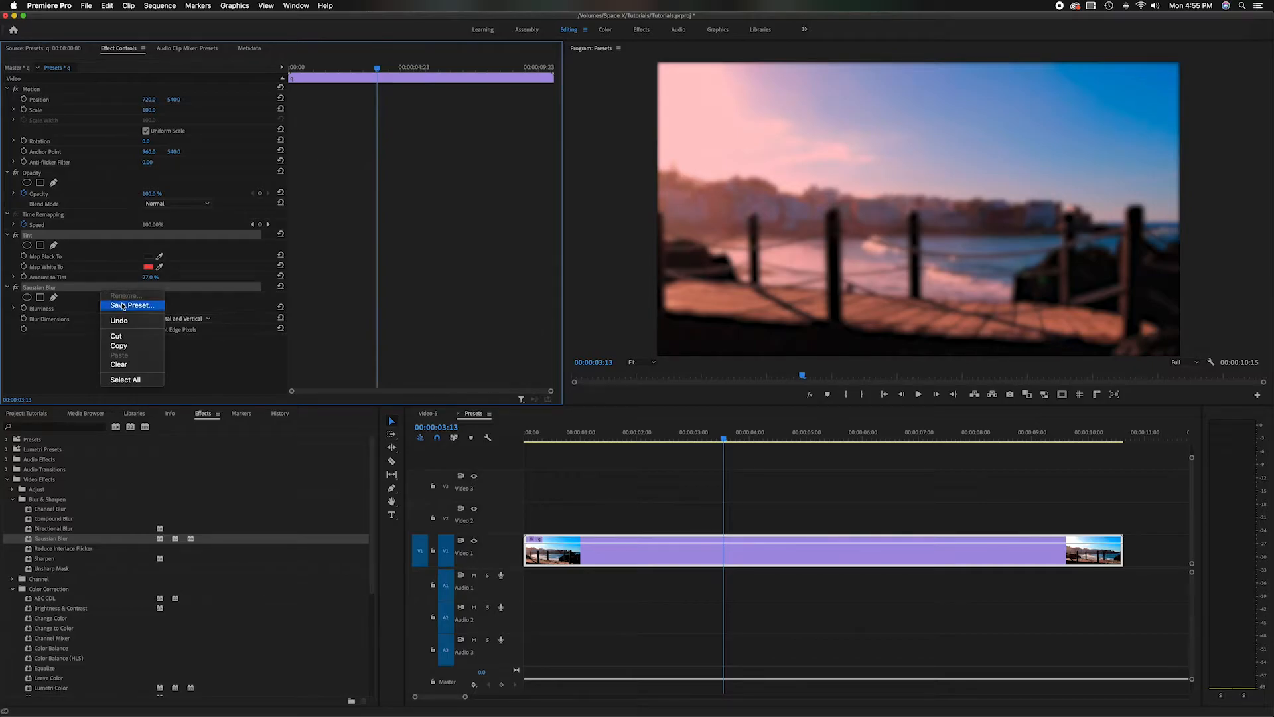
{"action": "left_click", "coordinate": [123, 306]}
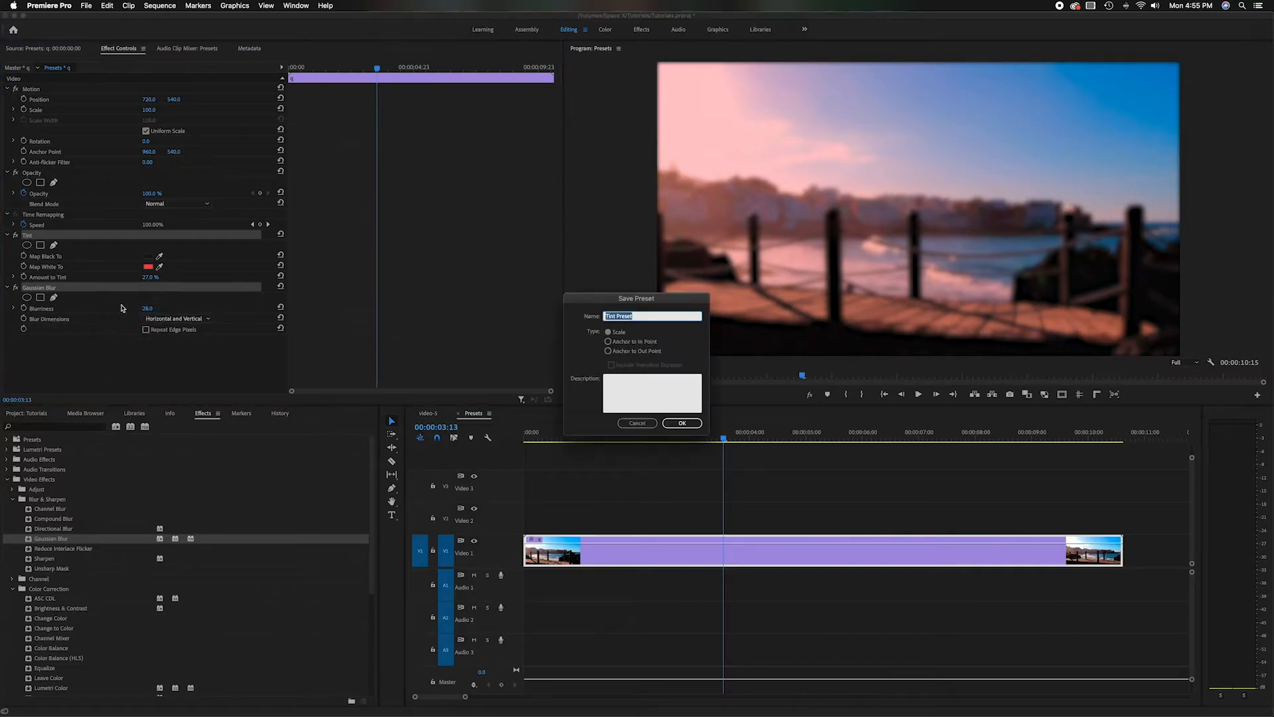
{"action": "left_click", "coordinate": [646, 316]}
{"action": "key", "text": "BackSpace"}
{"action": "key", "text": "BackSpace"}
{"action": "key", "text": "BackSpace"}
{"action": "key", "text": "BackSpace"}
{"action": "key", "text": "BackSpace"}
{"action": "key", "text": "BackSpace"}
{"action": "key", "text": "BackSpace"}
{"action": "key", "text": "BackSpace"}
{"action": "key", "text": "BackSpace"}
{"action": "key", "text": "BackSpace"}
{"action": "key", "text": "BackSpace"}
{"action": "type", "text": "Red Dre"}
{"action": "left_click", "coordinate": [608, 332]}
{"action": "left_click", "coordinate": [682, 424]}
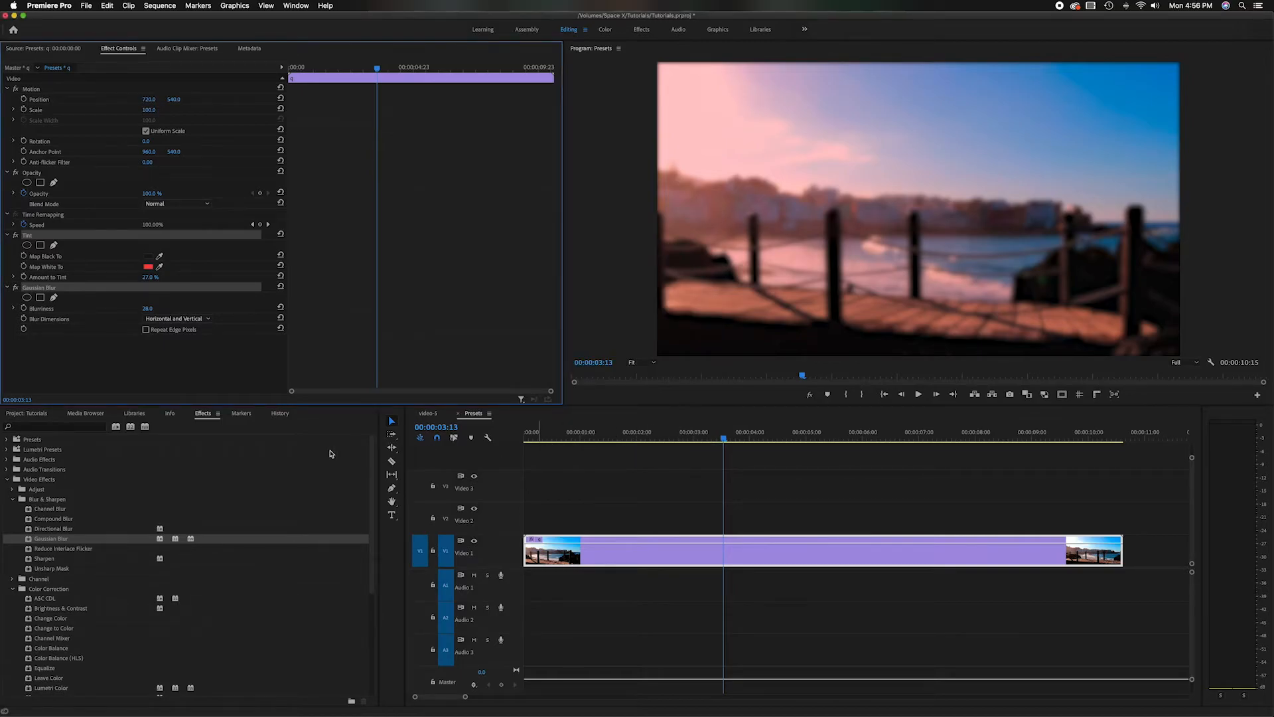
Step: Remove the Tint and Gaussian Blur effects from the clip and check the footage at 00:00:04:03
{"action": "left_click", "coordinate": [7, 479]}
{"action": "left_click", "coordinate": [82, 236]}
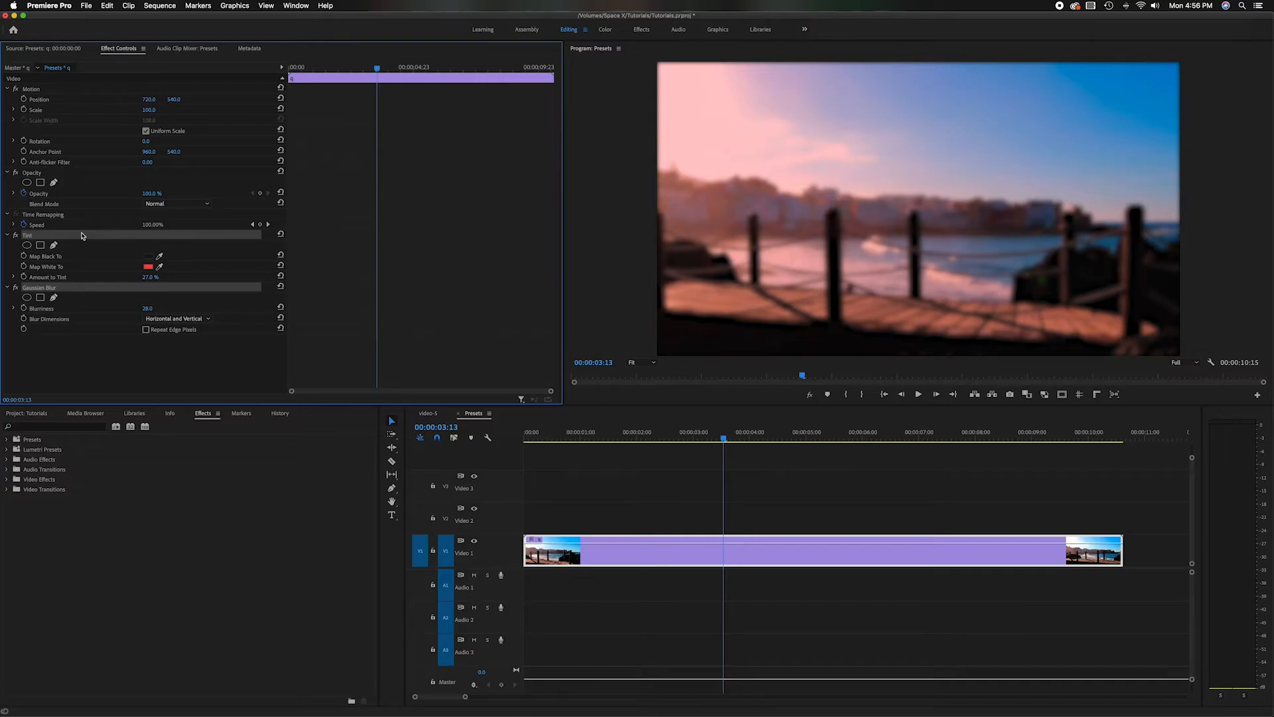
{"action": "key", "text": "Delete"}
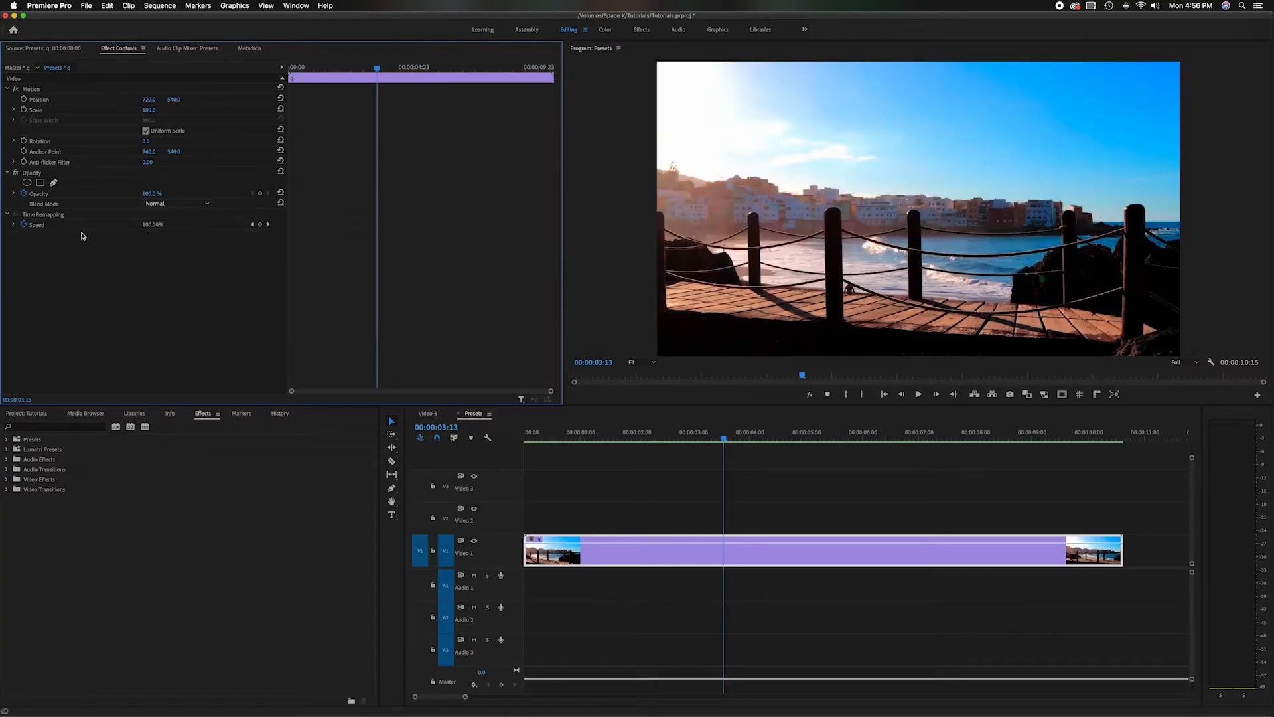
{"action": "left_click_drag", "start_coordinate": [724, 436], "coordinate": [756, 436]}
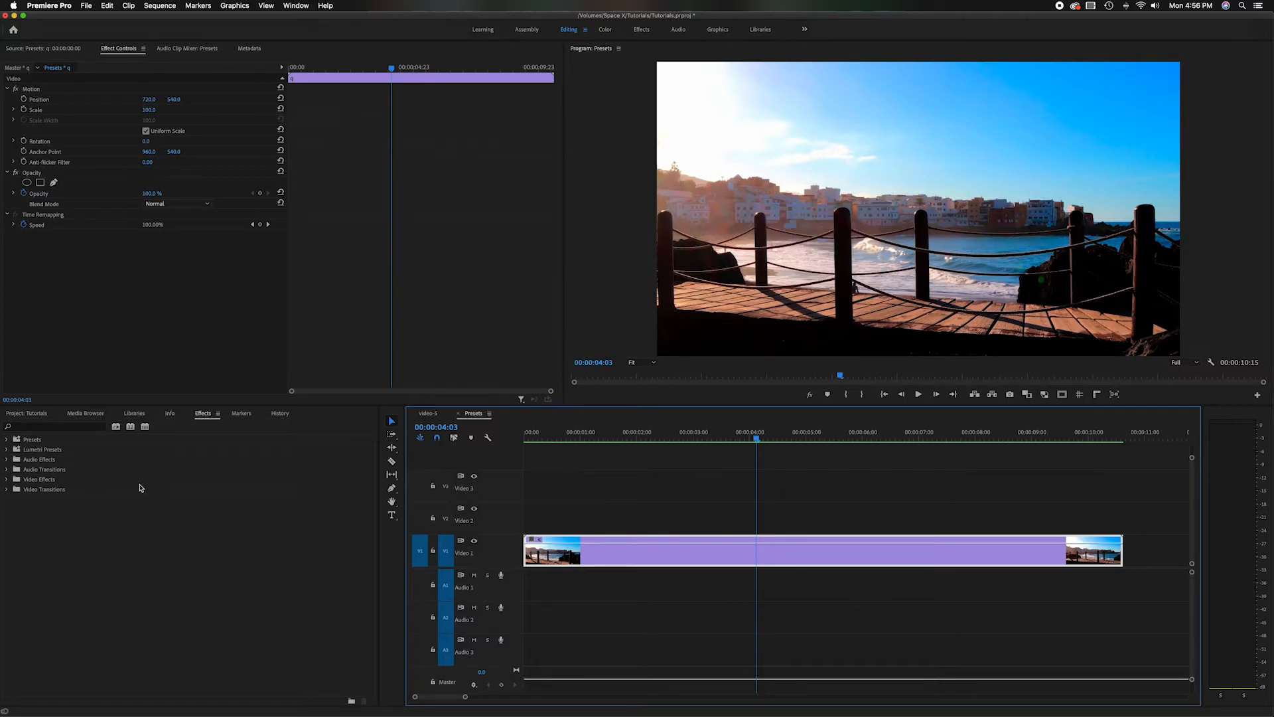
Step: Apply the saved Red Dream preset to the clip on Video 1 and check the frame at 00:00:03:02
{"action": "left_click", "coordinate": [7, 439]}
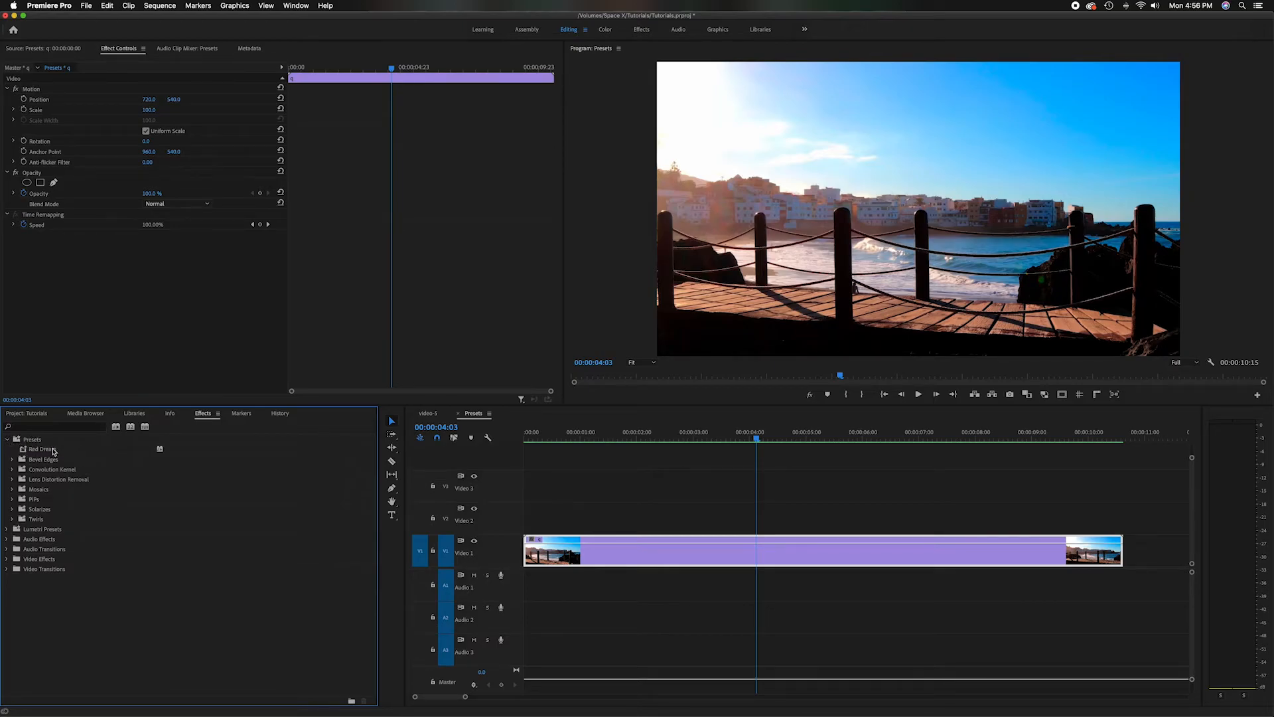
{"action": "left_click_drag", "start_coordinate": [30, 451], "coordinate": [743, 551]}
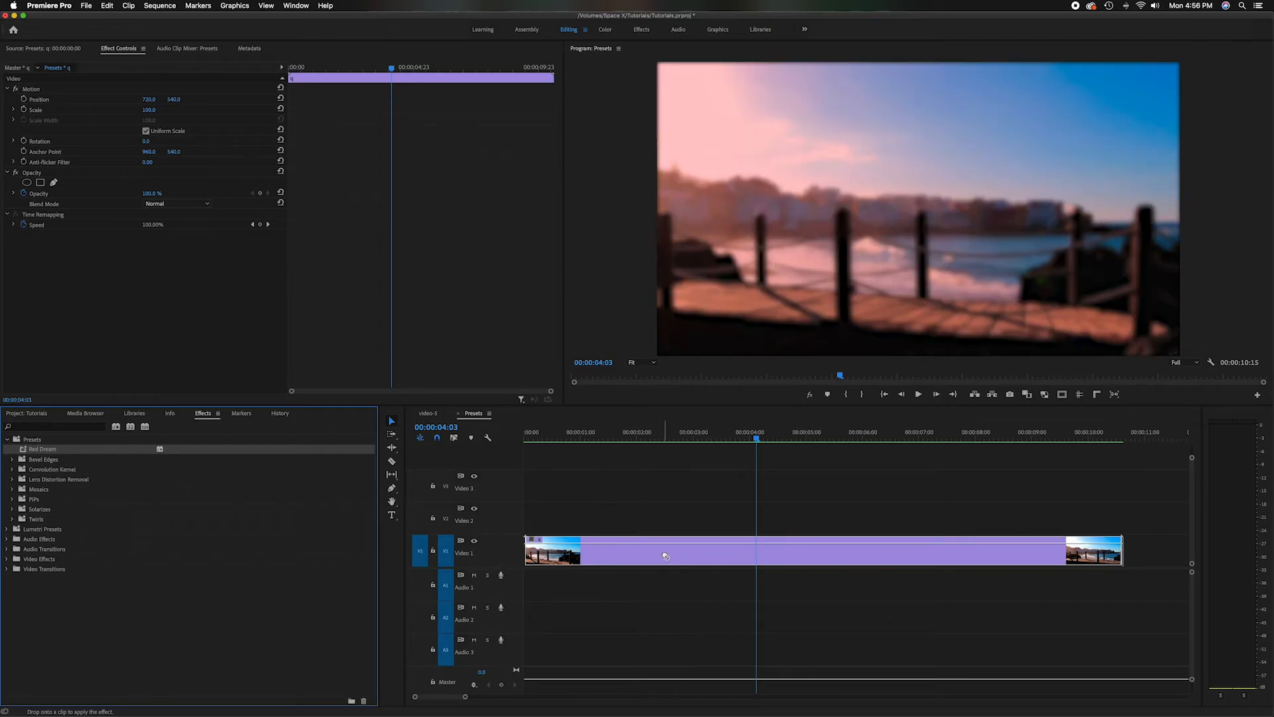
{"action": "left_click_drag", "start_coordinate": [756, 438], "coordinate": [698, 438]}
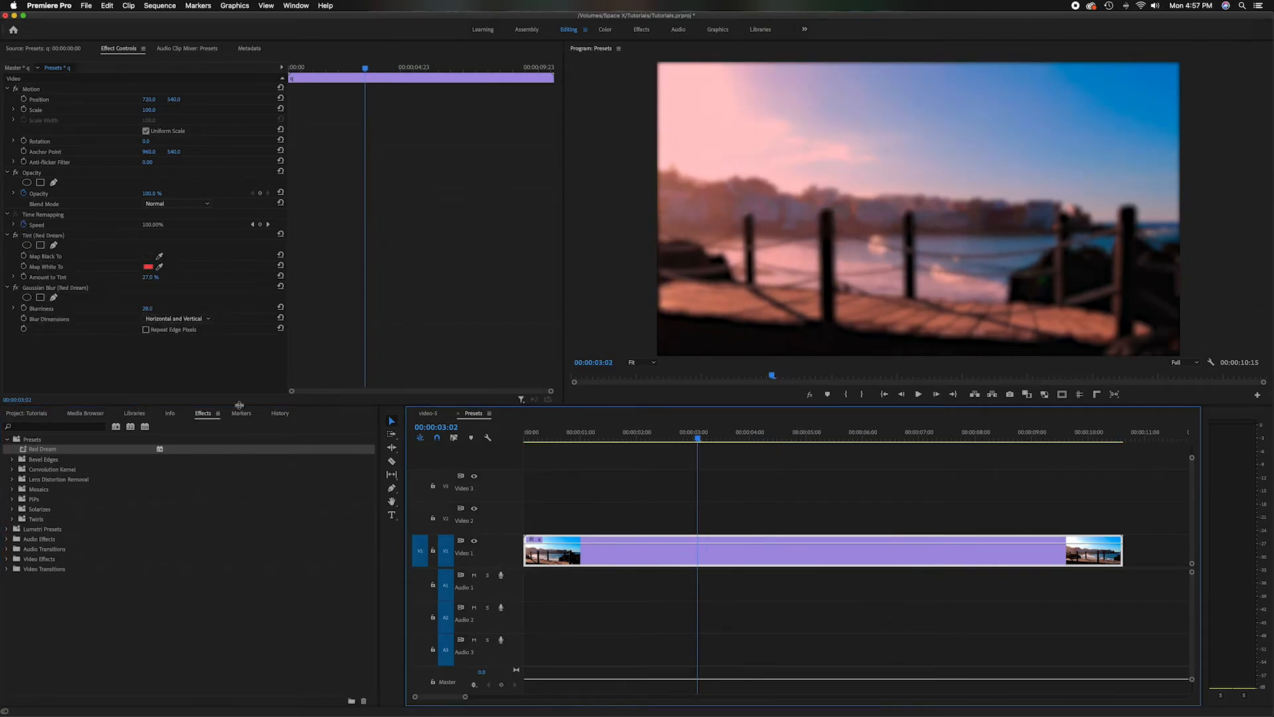